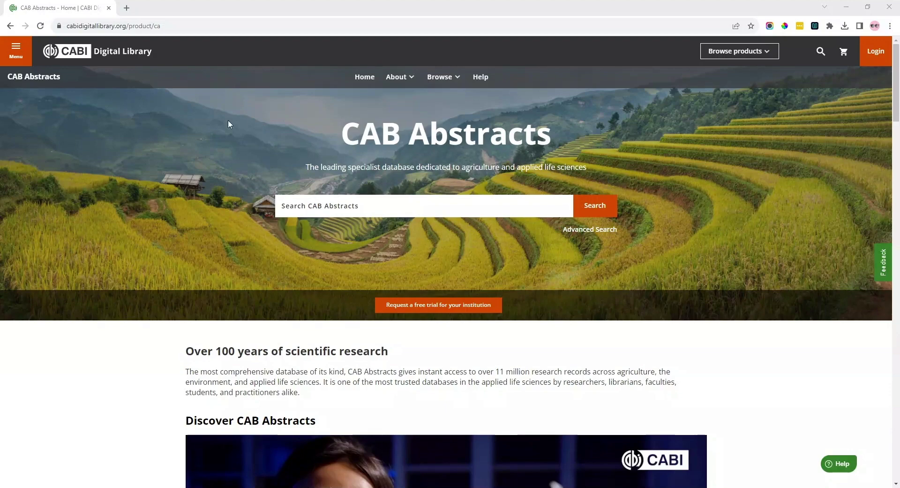
Step: Return to the CABI Digital Library home page and scroll through its sections and back up
left_click(79, 56)
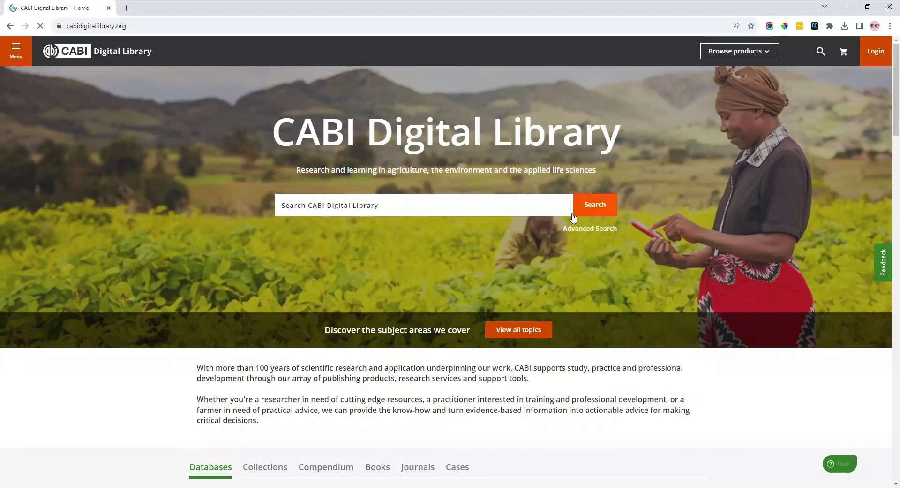
scroll(626, 256, "down", 15)
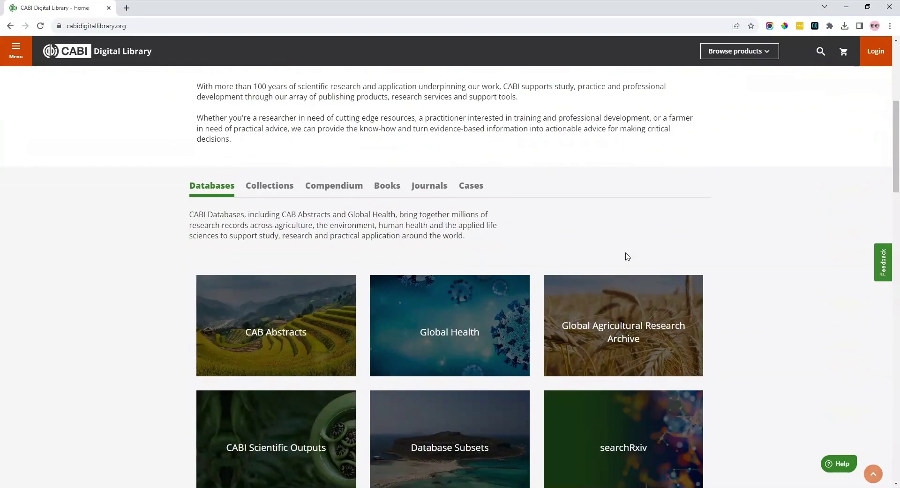
scroll(626, 261, "down", 9)
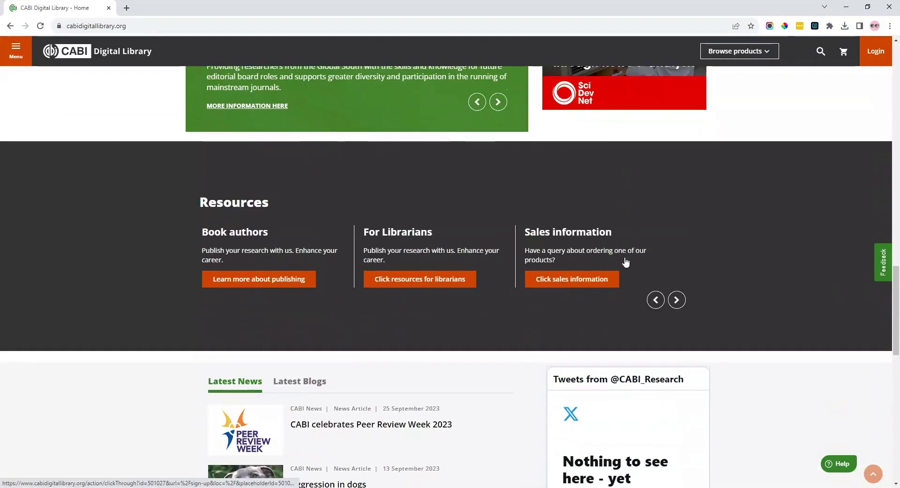
scroll(626, 259, "up", 6)
scroll(625, 257, "up", 19)
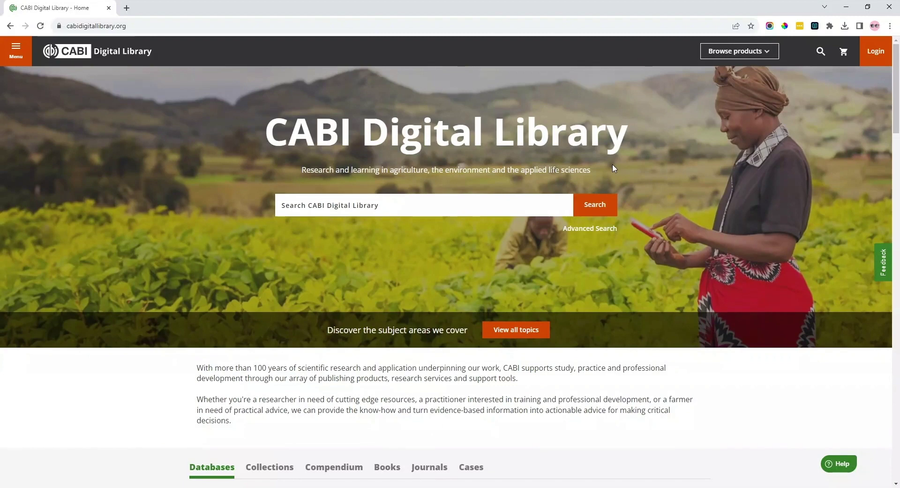
Step: Sign in through CABI CONNECT with the personal account e-mail and password
left_click(876, 54)
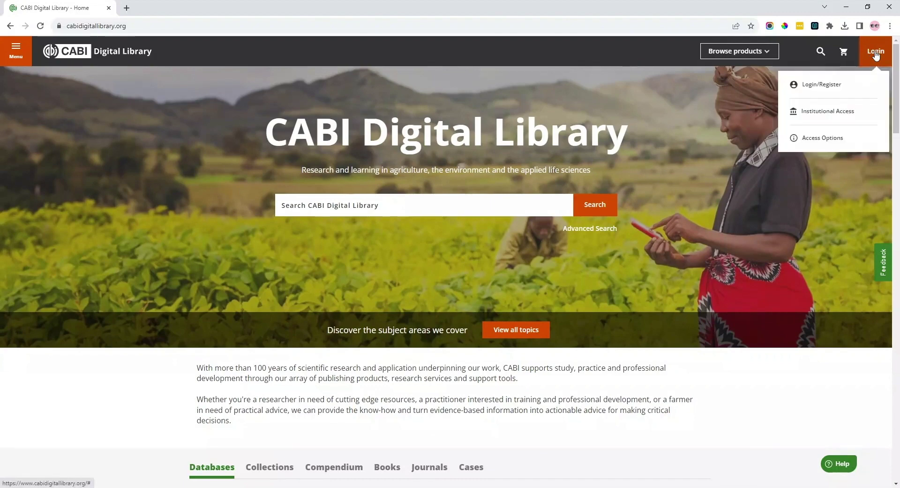
left_click(829, 86)
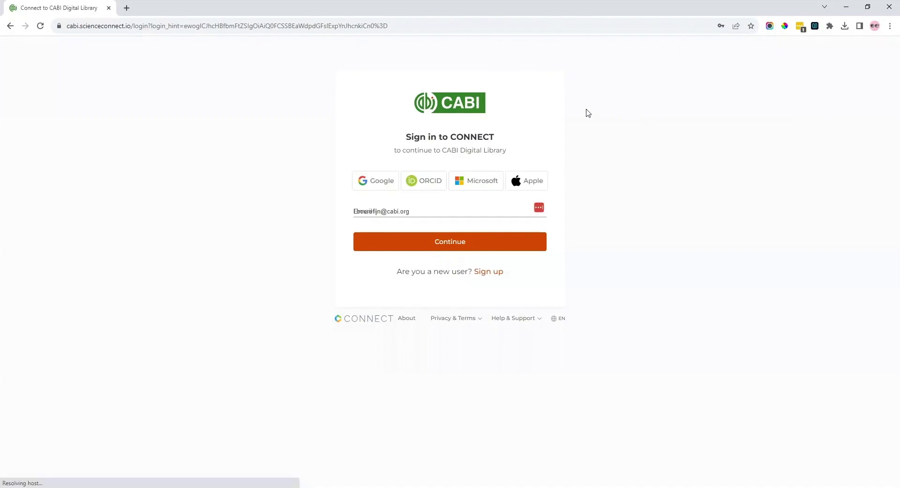
left_click(446, 238)
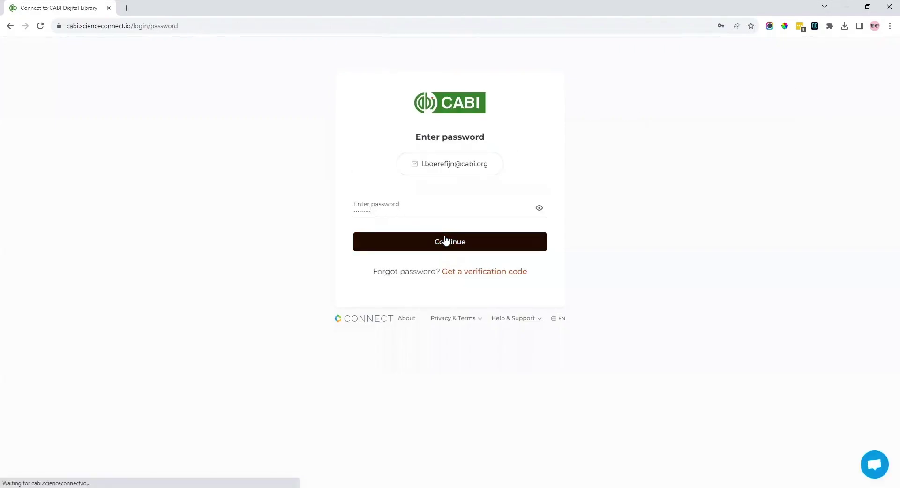
left_click(429, 240)
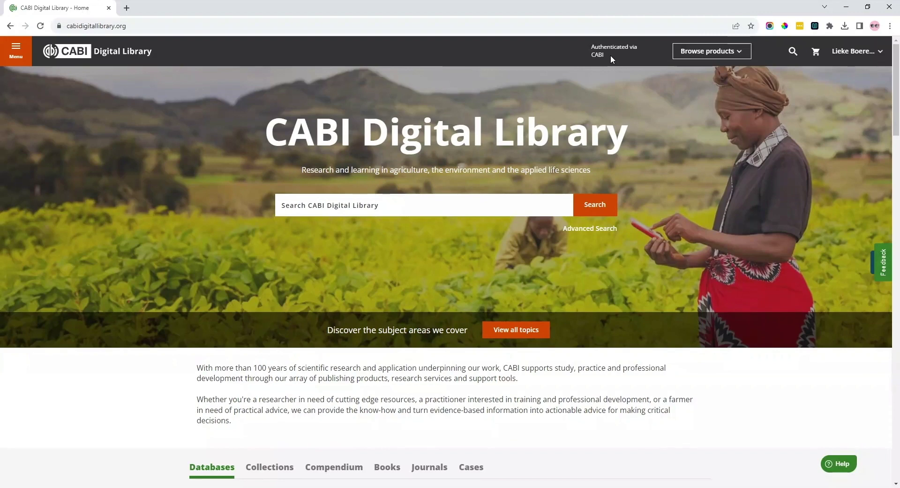
Step: Open My Account and view its Alerts, Saved Searches and My Projects pages
left_click(845, 52)
left_click(820, 85)
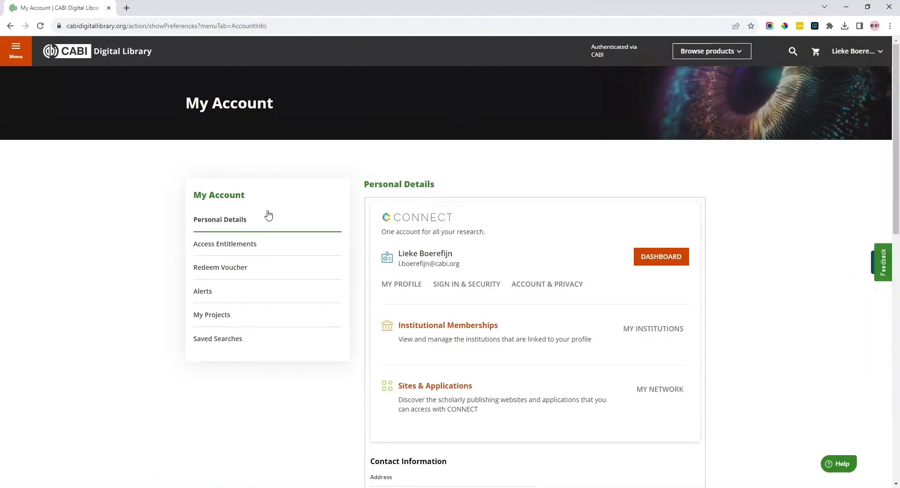
left_click(301, 291)
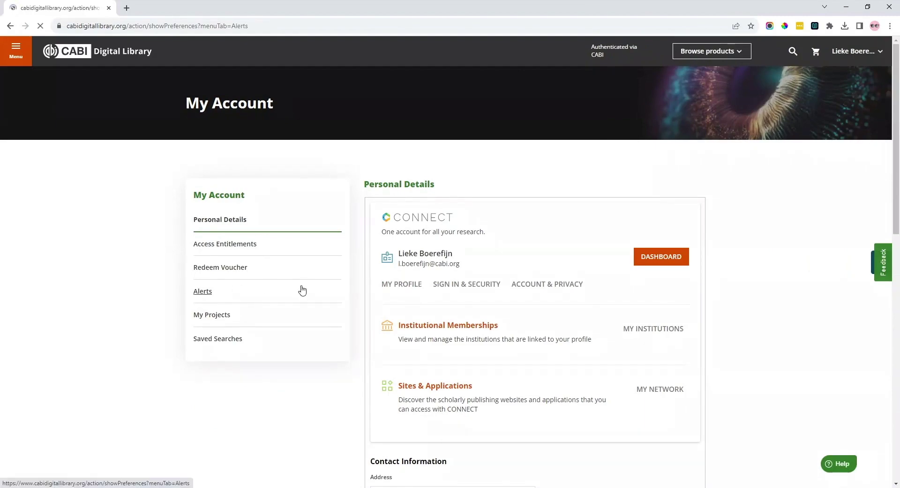
left_click(224, 344)
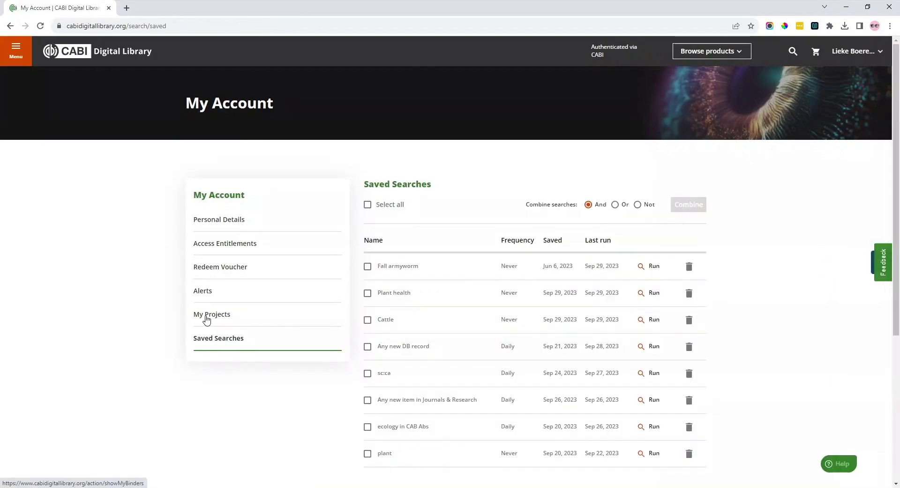
left_click(293, 315)
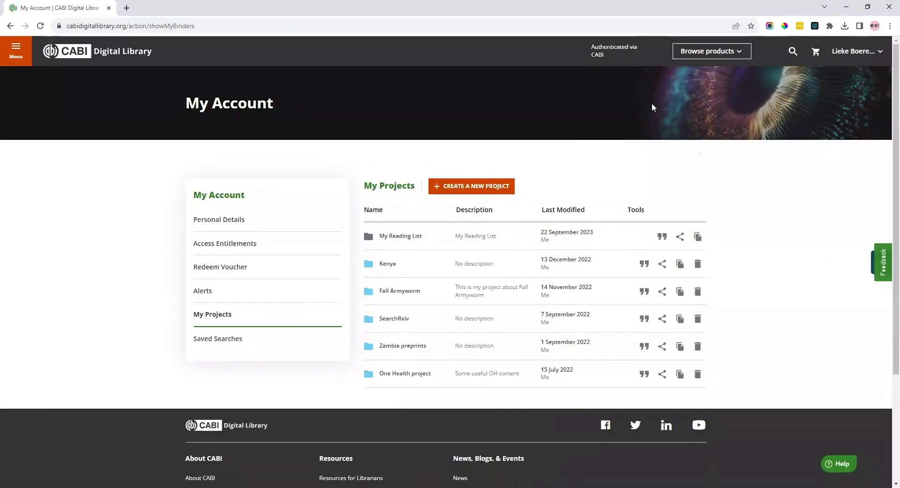
Step: Open CAB Abstracts from the Browse products menu under Search and Discover
left_click(730, 52)
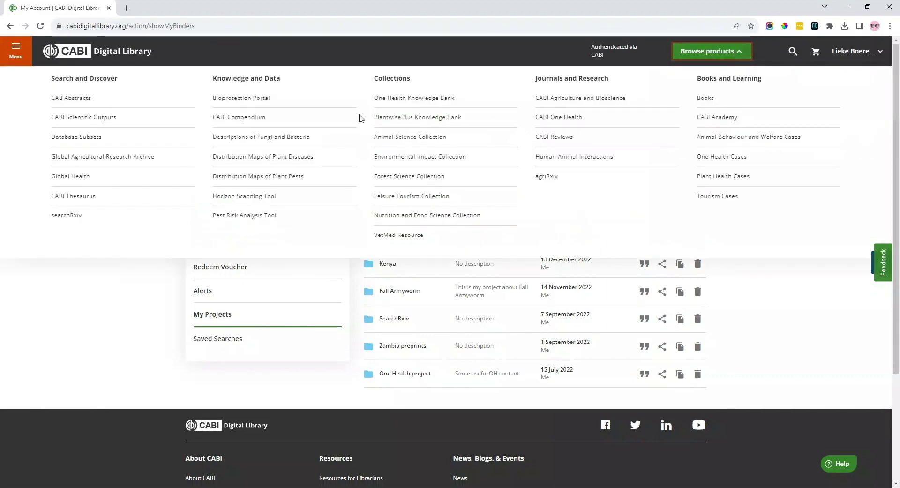
left_click(71, 98)
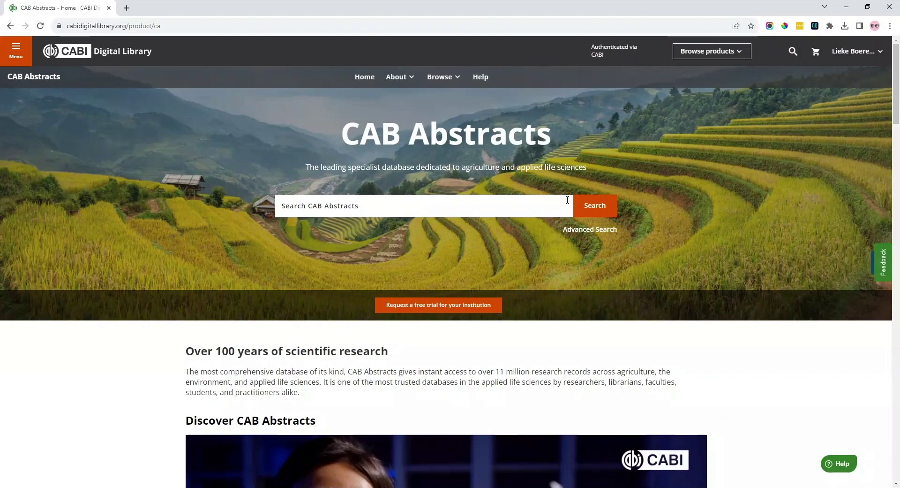
scroll(628, 229, "down", 4)
scroll(699, 274, "down", 15)
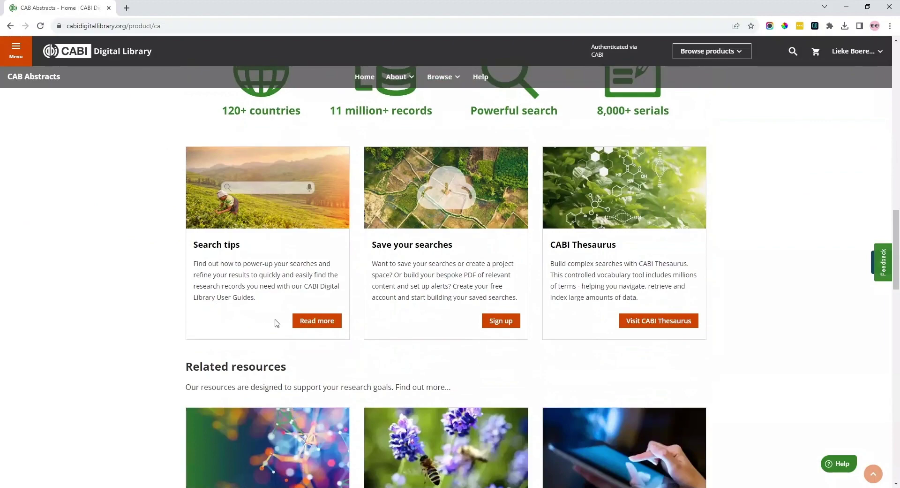
scroll(411, 317, "down", 10)
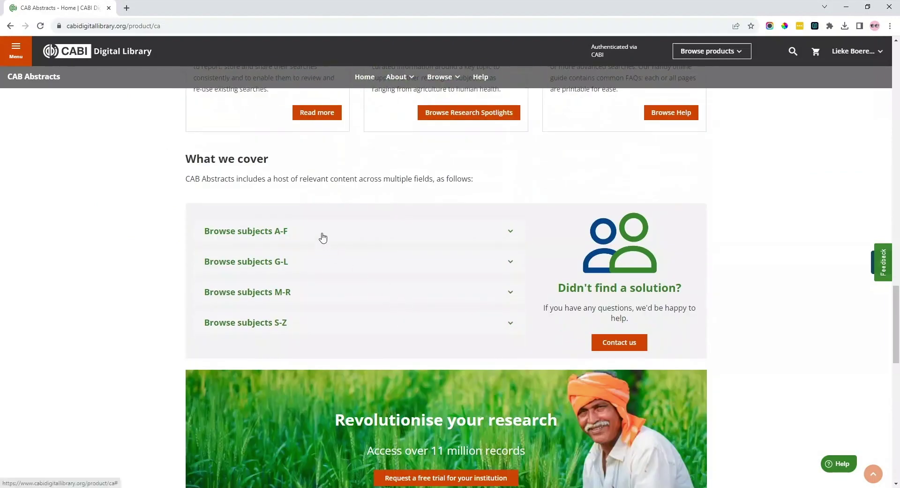
left_click(324, 238)
left_click(393, 229)
scroll(577, 221, "up", 20)
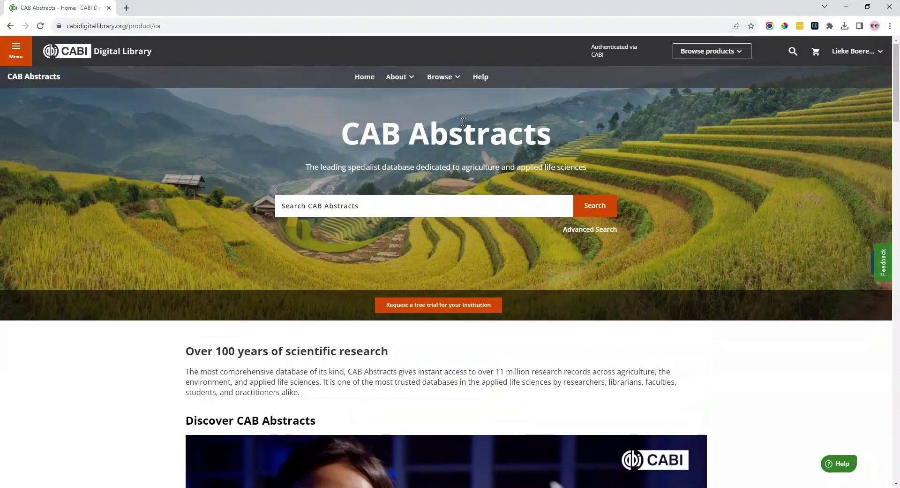
left_click(438, 84)
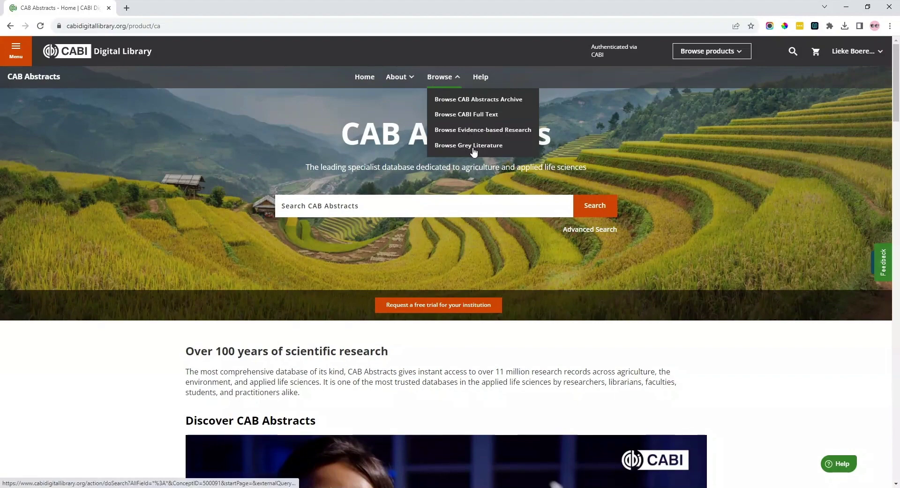
left_click(652, 159)
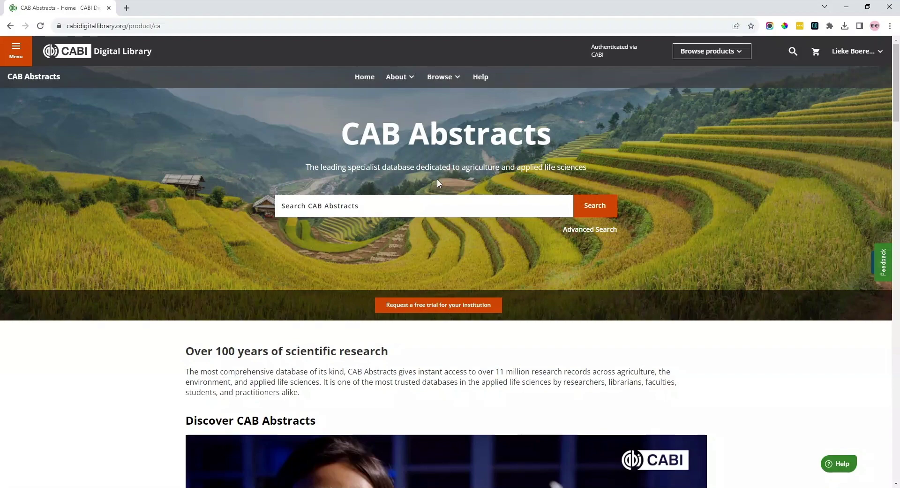
Step: Search CAB Abstracts for 'plant health', returning 154425 records
left_click(454, 208)
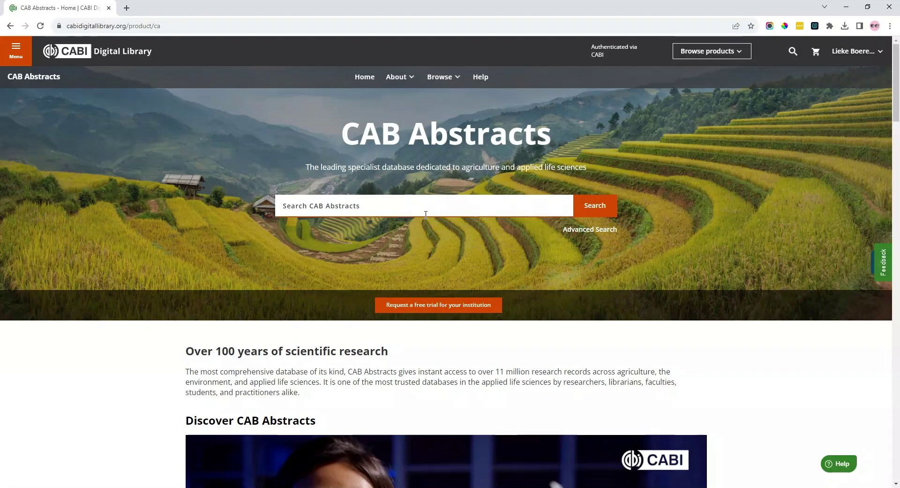
type("plant health")
left_click(594, 205)
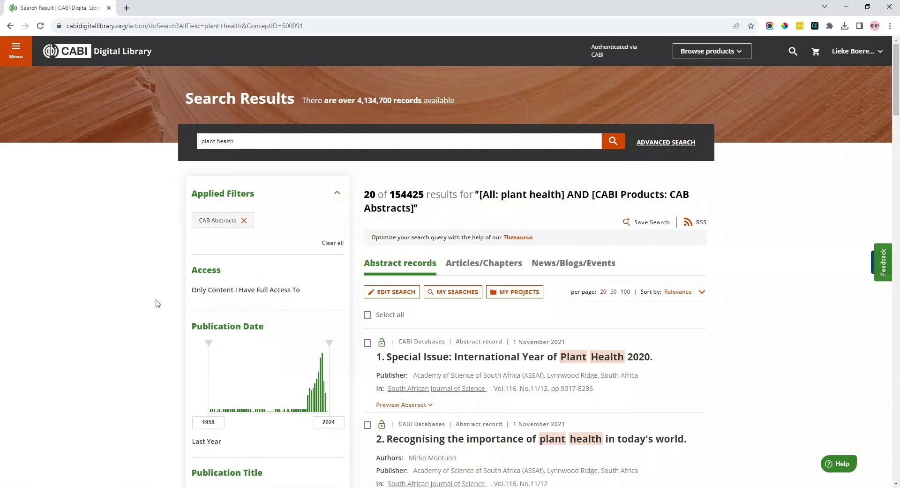
scroll(276, 307, "down", 6)
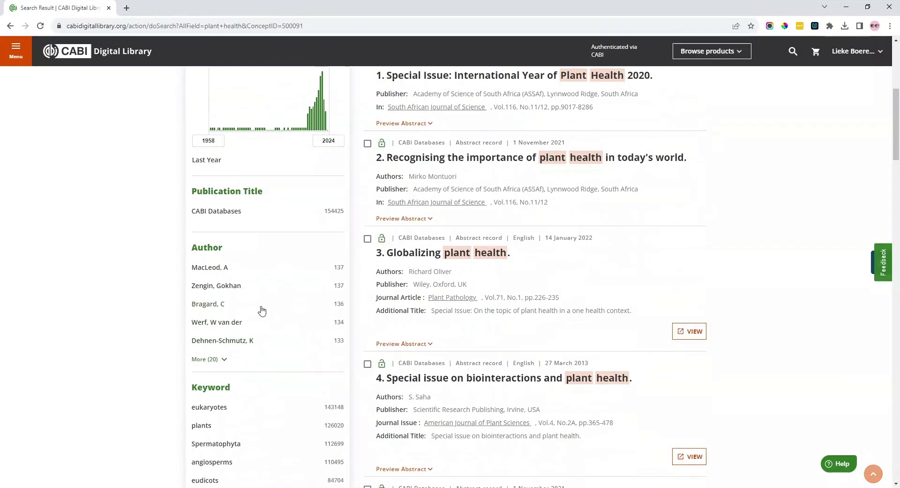
scroll(246, 305, "down", 6)
scroll(282, 296, "down", 2)
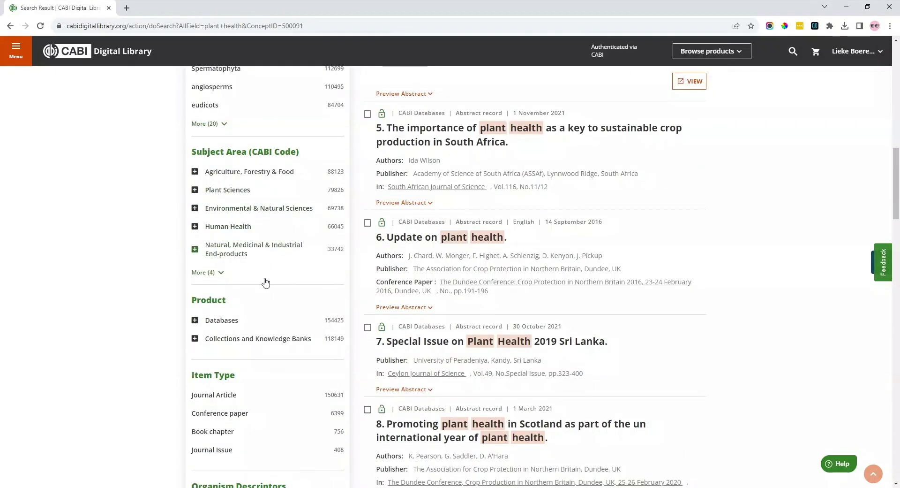
scroll(266, 284, "down", 4)
scroll(277, 319, "down", 2)
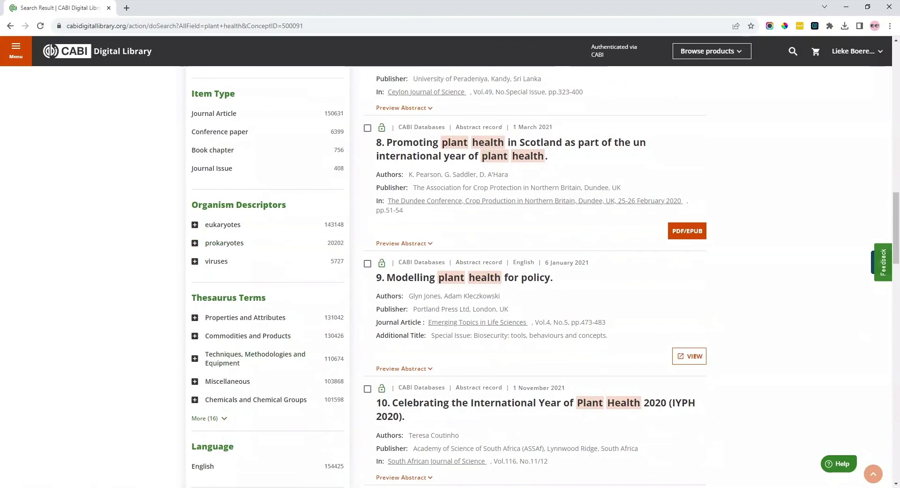
scroll(446, 269, "up", 15)
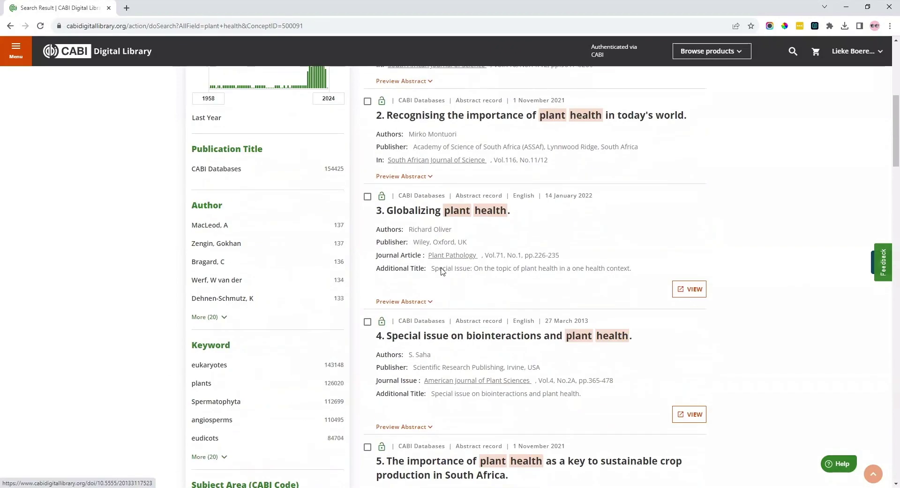
scroll(419, 266, "up", 7)
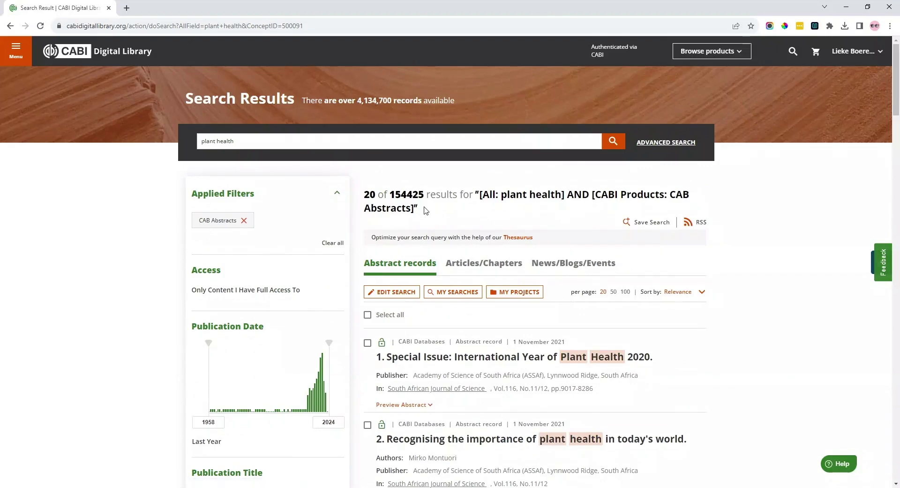
left_click(652, 225)
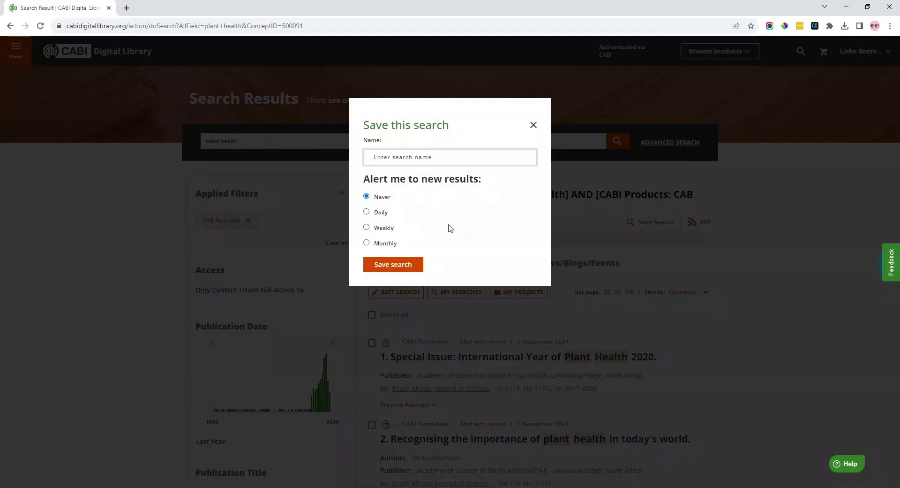
left_click(533, 124)
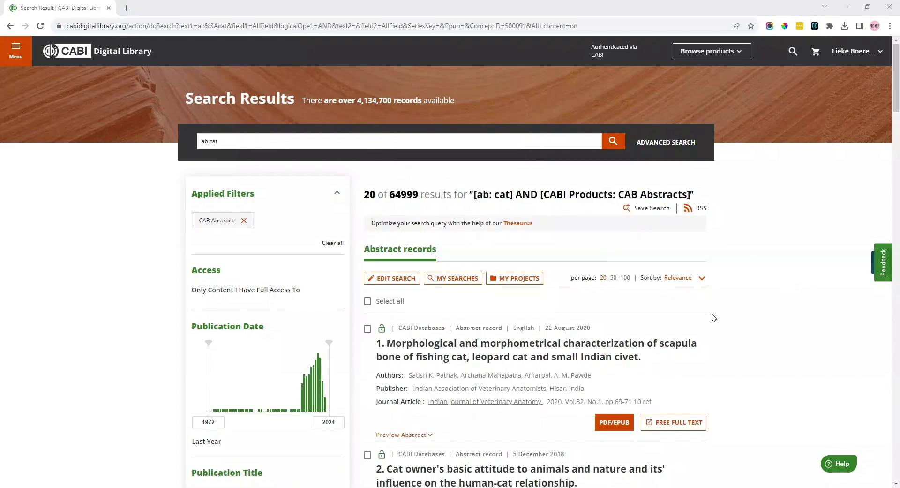
Step: Open the full abstract record of the first result, the fishing cat scapula study
left_click(487, 359)
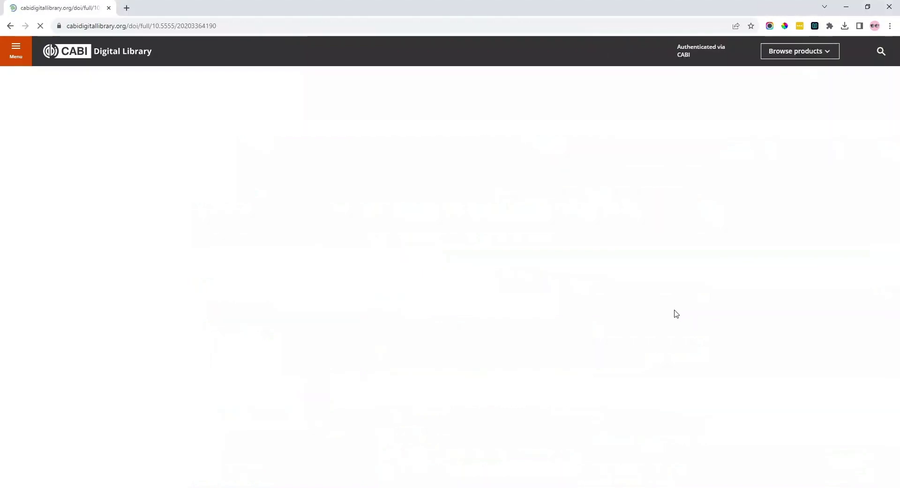
scroll(517, 337, "down", 12)
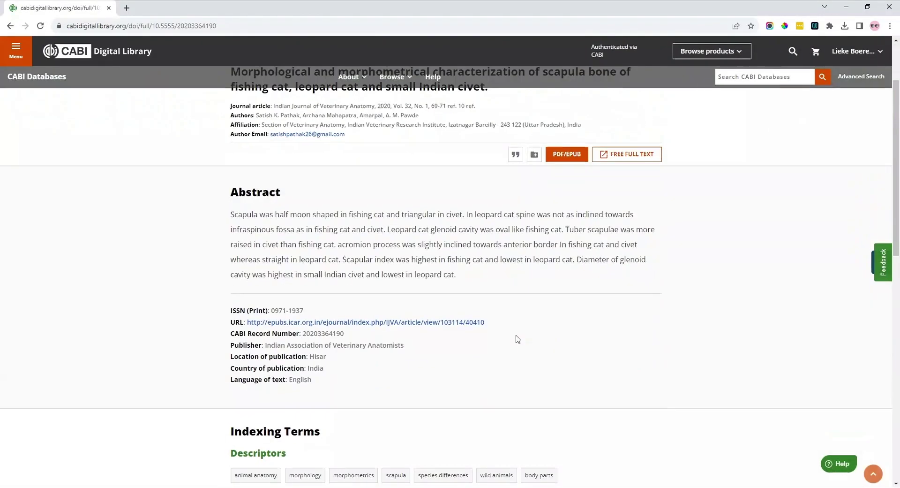
scroll(569, 327, "up", 15)
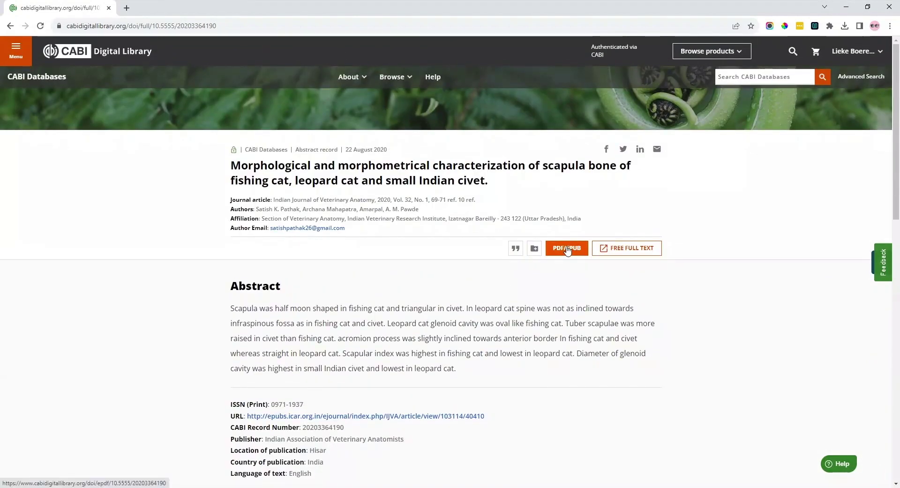
Step: Preview the article's 3-page PDF with a vertical Reading Flow layout
left_click(567, 249)
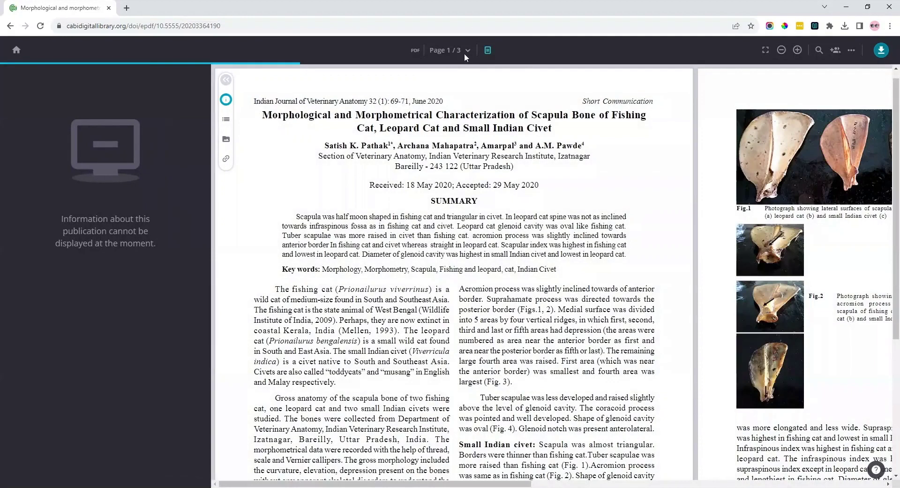
left_click(459, 55)
left_click(487, 50)
left_click(473, 105)
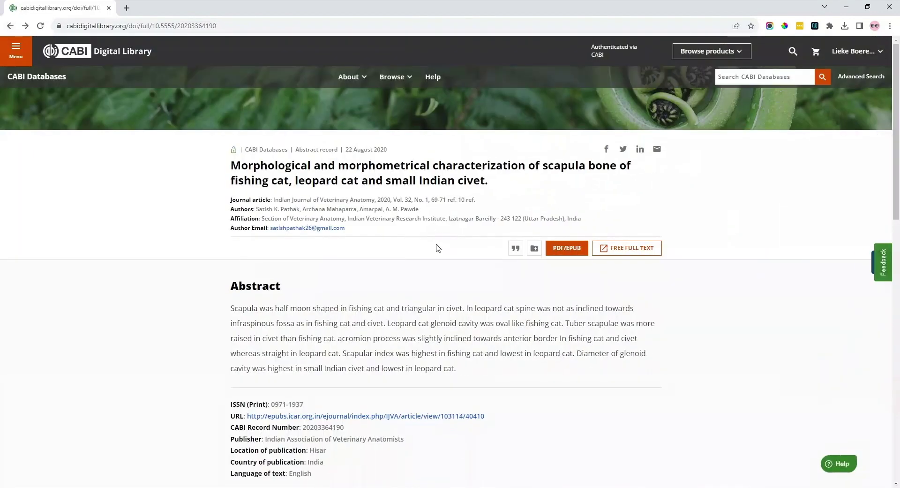
Step: Review the article's citation formats, leaving Text unexported, then return to the plant health results
left_click(516, 251)
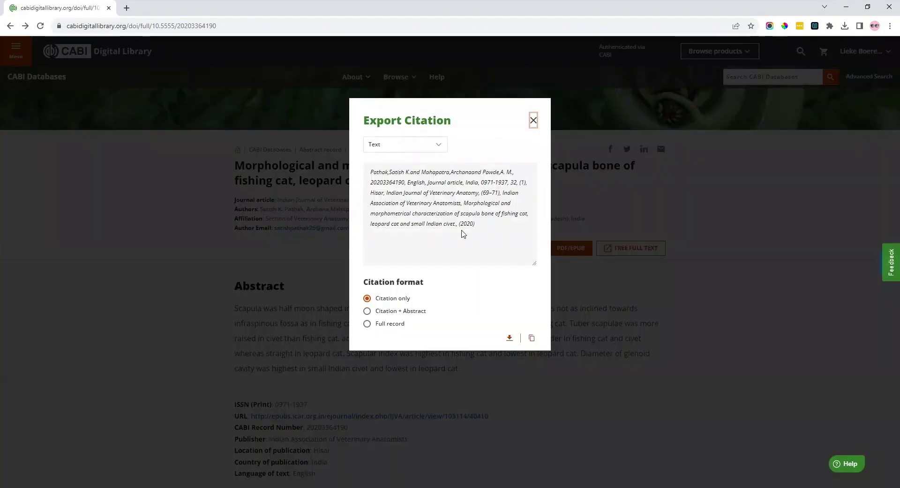
left_click(421, 149)
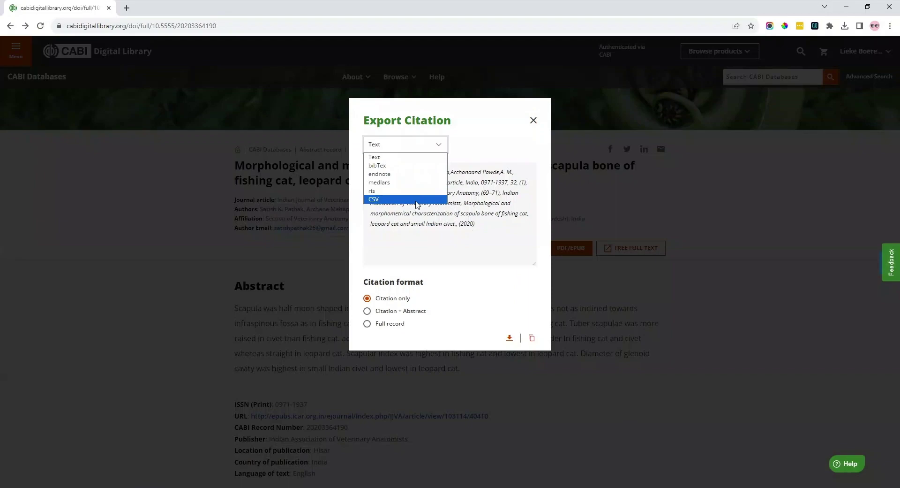
left_click(533, 121)
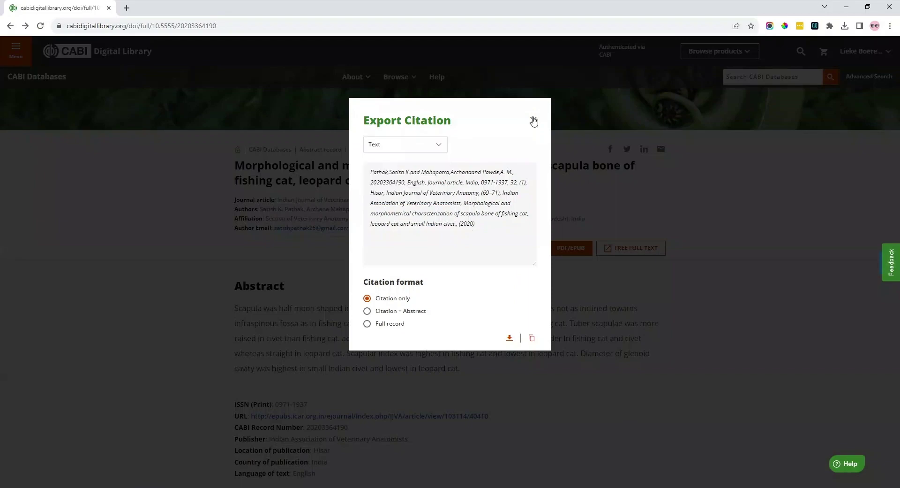
left_click(533, 122)
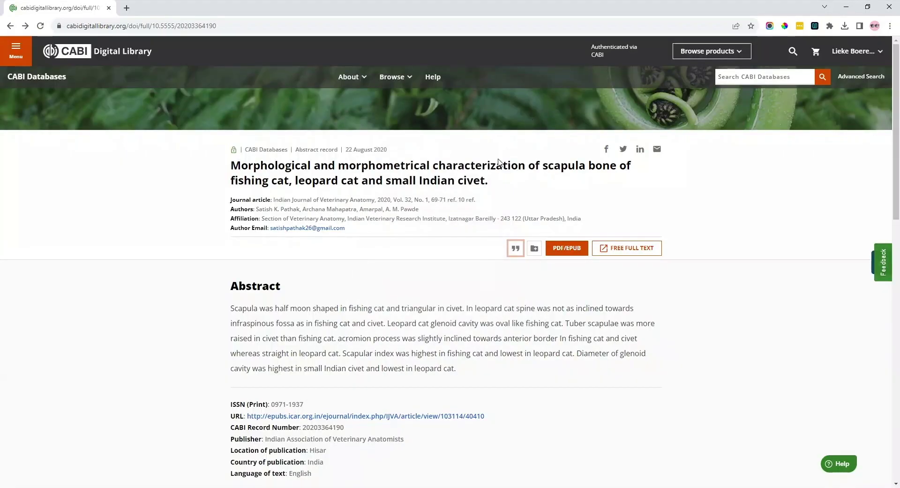
key("alt+Right")
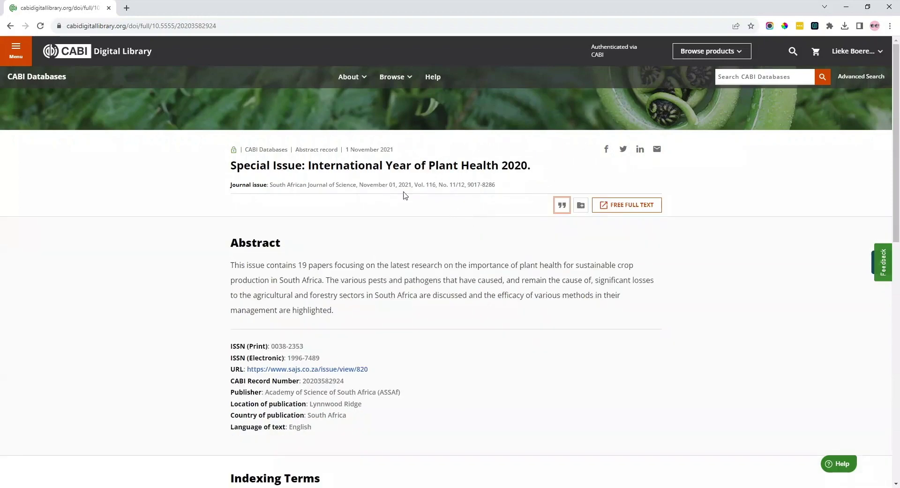
left_click(10, 26)
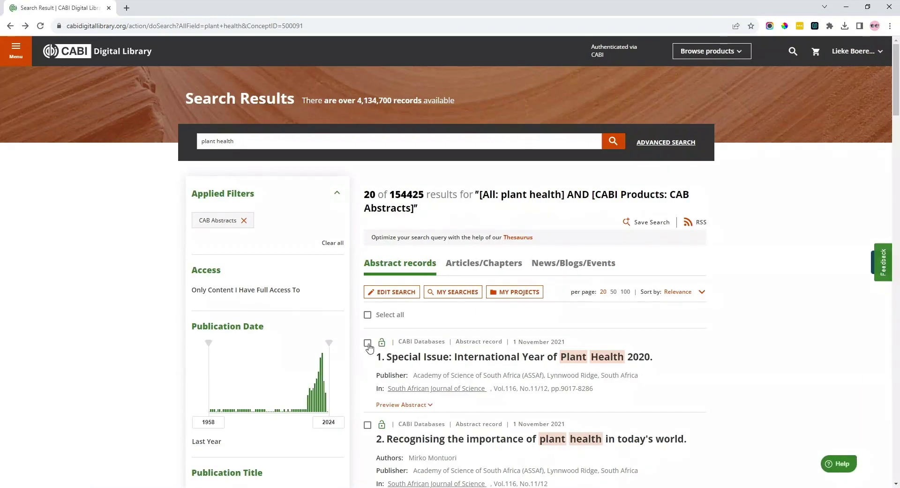
Step: Tick the first two plant health results and check Export Citations and Add to Project without using them
left_click(368, 343)
left_click(368, 424)
left_click(533, 317)
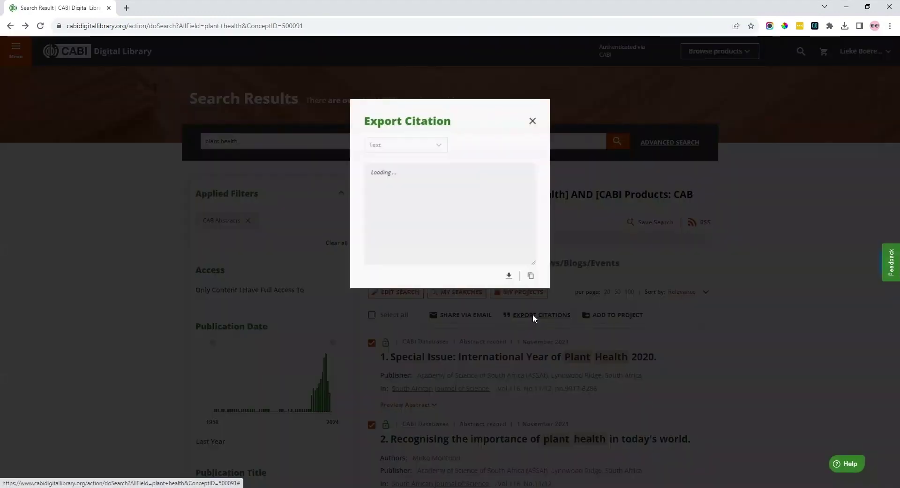
left_click(533, 121)
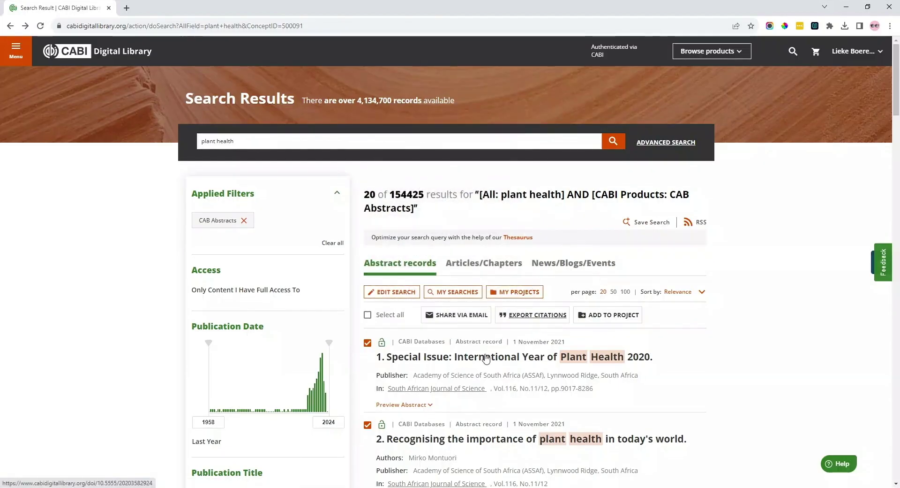
left_click(599, 315)
scroll(503, 167, "down", 1)
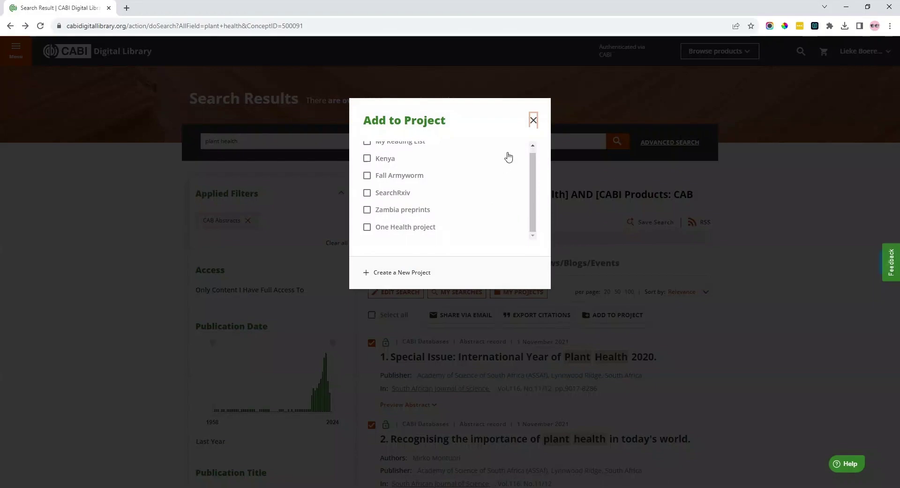
left_click(534, 120)
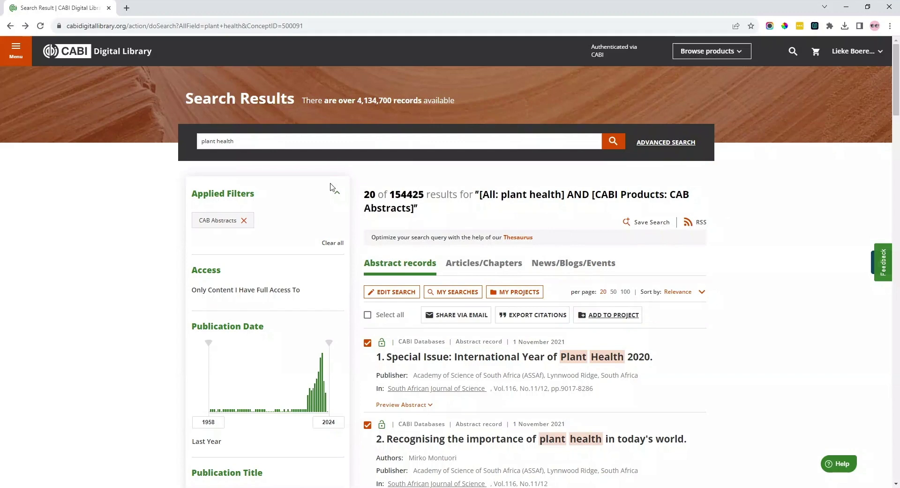
Step: Replace the query with 'plant OR animal', returning 2957316 records
triple_click(301, 145)
type("plant OR ani")
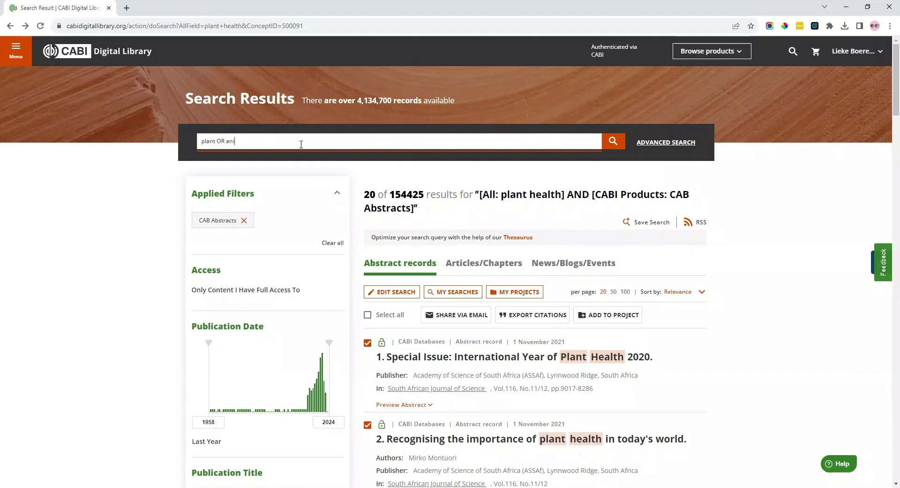
type("mal")
key("Return")
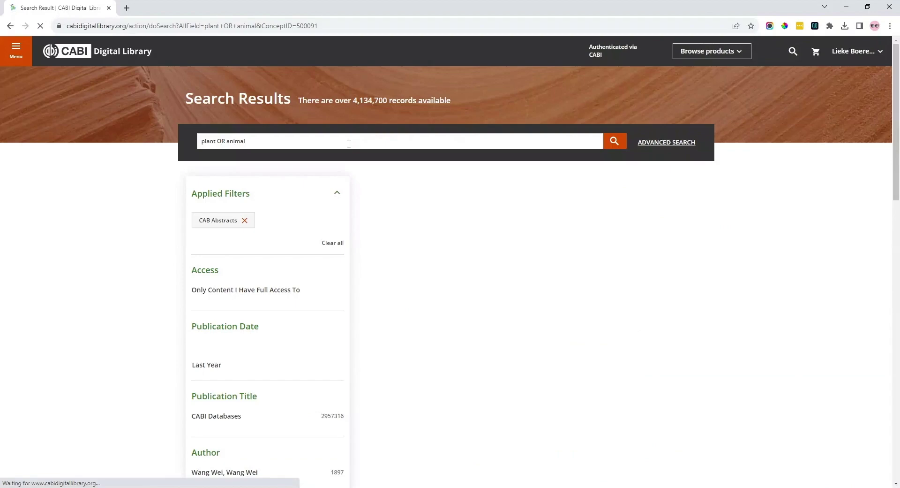
Step: Replace the query with the abstract search 'ab:cat', returning 64999 results
triple_click(347, 144)
type("ab:cat")
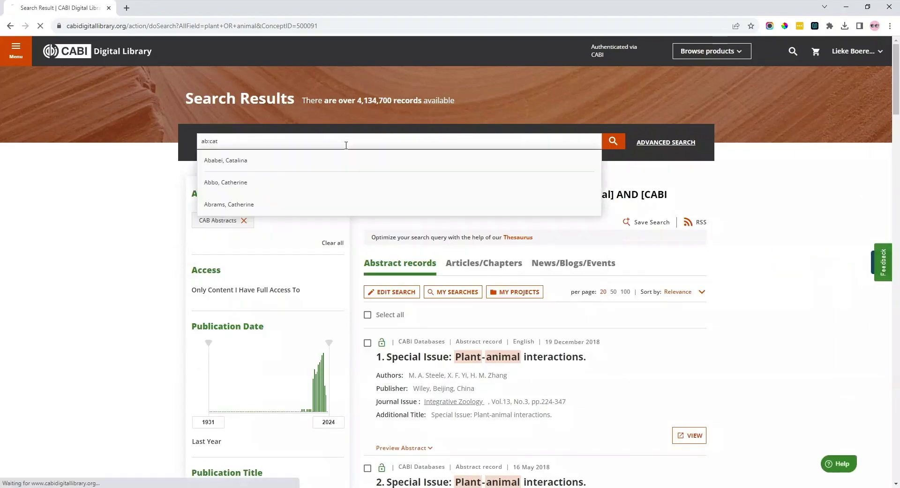
key("Return")
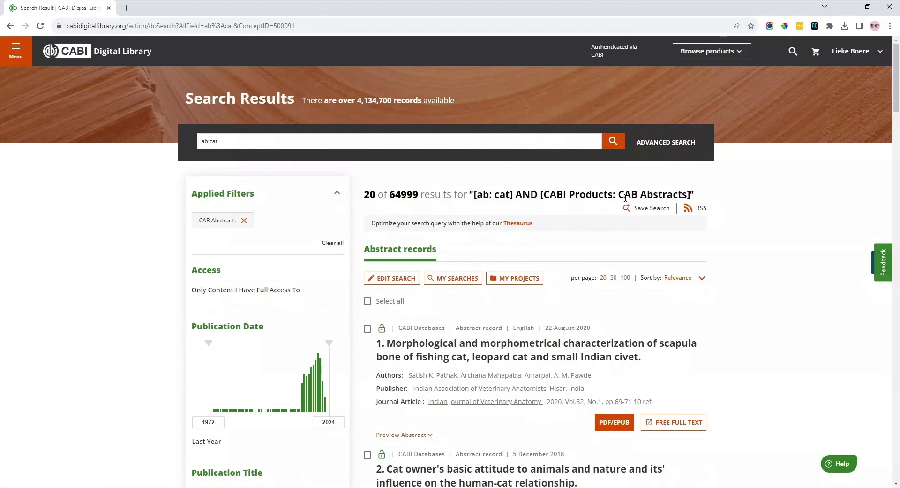
Step: On Advanced Search, check the field options keeping All fields, then show Recent Searches
left_click(661, 143)
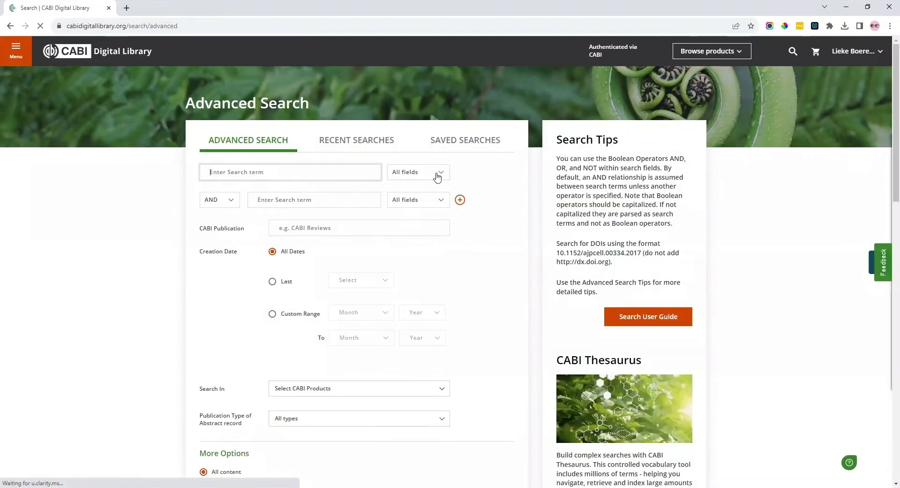
left_click(437, 176)
scroll(422, 227, "down", 2)
scroll(422, 263, "up", 2)
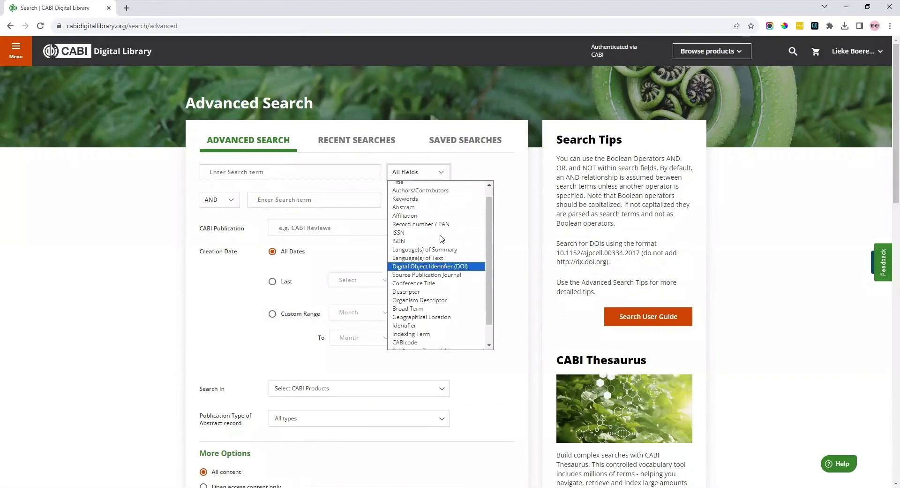
left_click(588, 236)
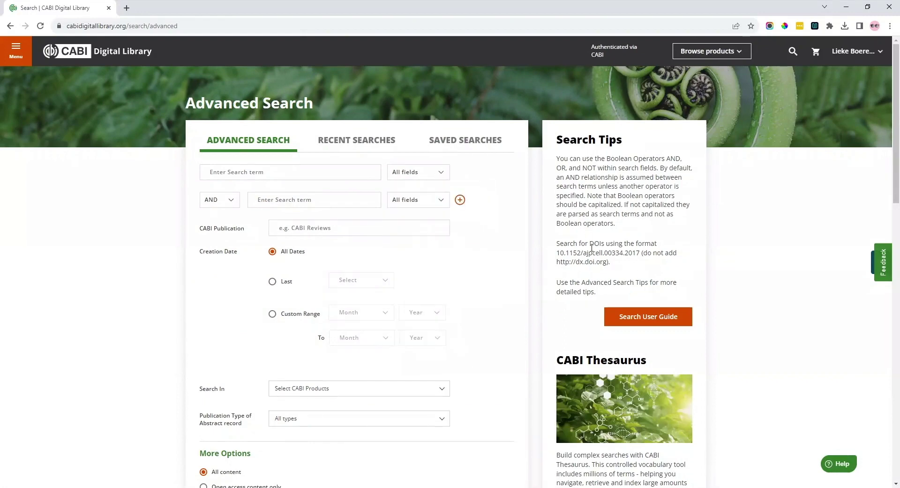
left_click(361, 138)
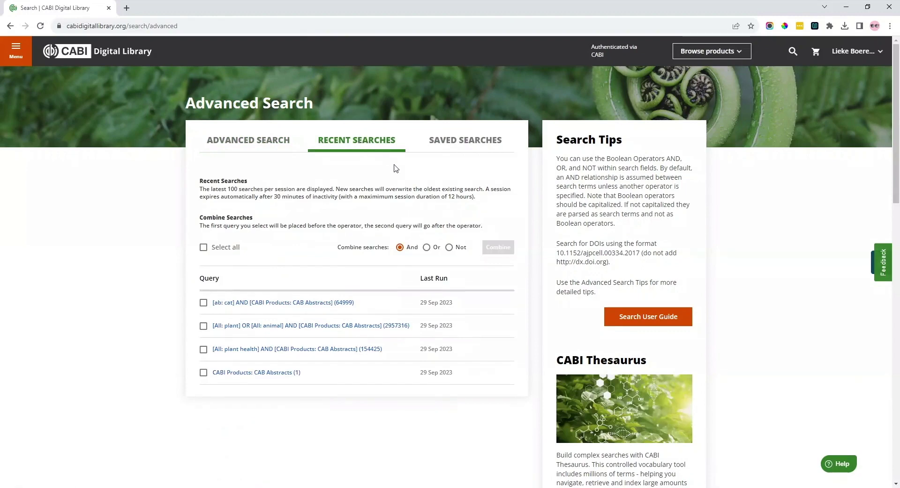
Step: OR-combine the 'plant OR animal' and 'ab:cat' recent searches (2969685 results), then return to Advanced Search
left_click(203, 326)
left_click(203, 303)
left_click(427, 248)
left_click(498, 247)
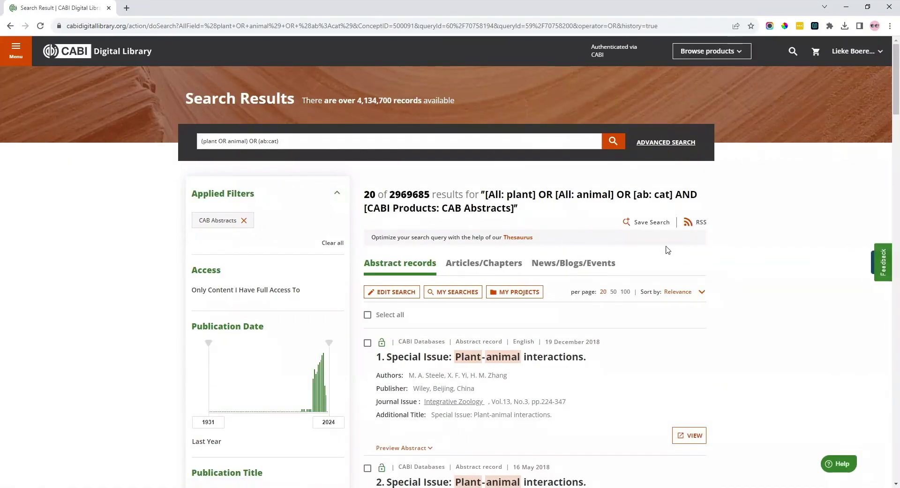
left_click(678, 147)
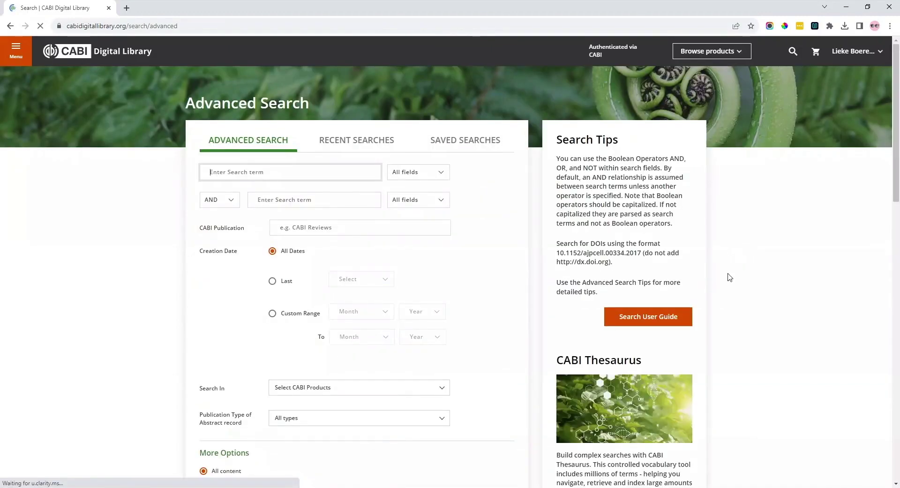
Step: Open the Search User Guide introduction from the Advanced Search tips in a new tab
left_click(645, 320)
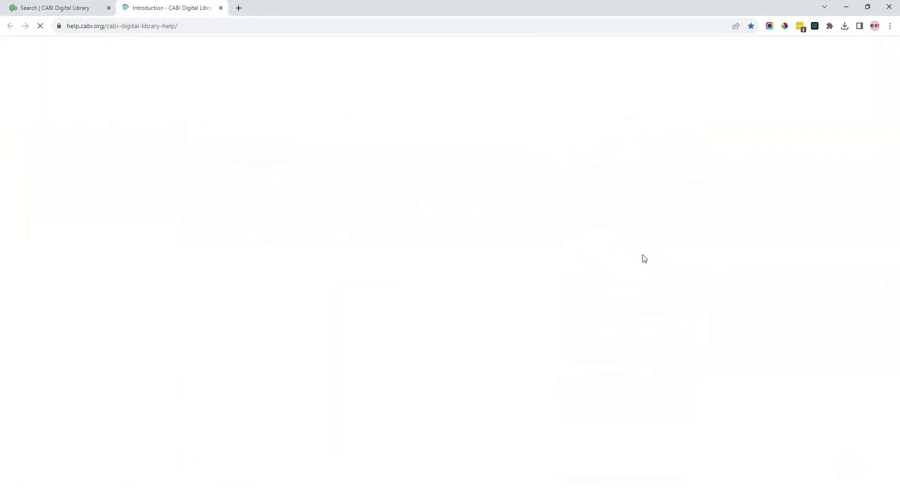